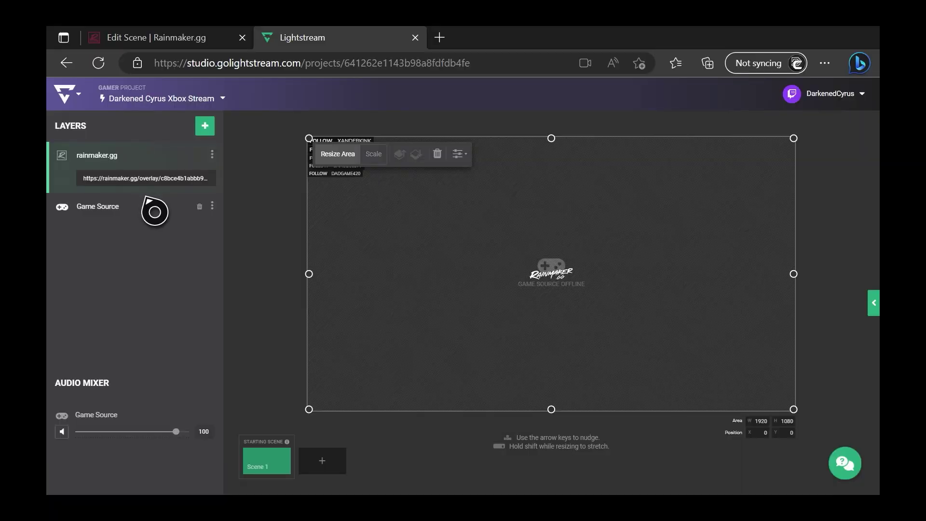
- Select the Game Source layer and move the overlay's follow list to its top-left corner
{"action": "left_click", "coordinate": [148, 200]}
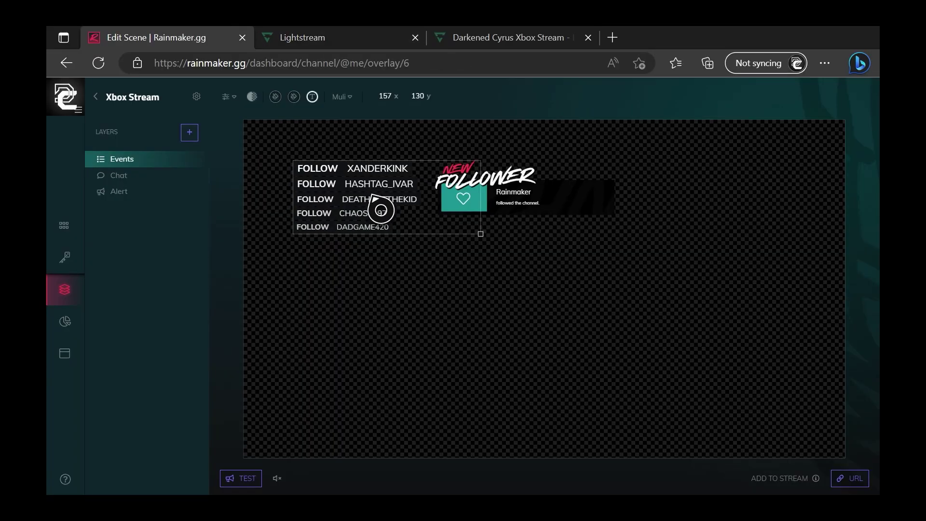
{"action": "left_click_drag", "start_coordinate": [378, 208], "coordinate": [328, 165]}
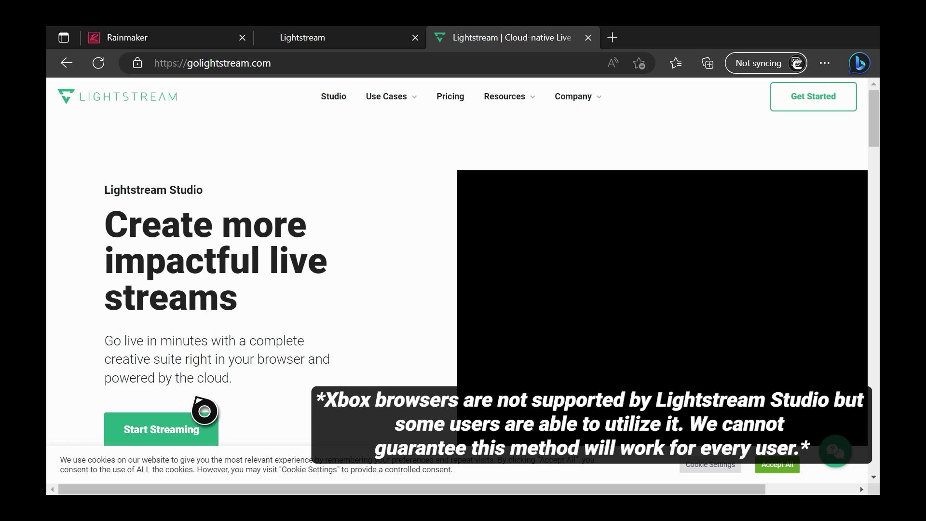
- Launch Lightstream Studio with Start Streaming on golightstream.com
{"action": "left_click", "coordinate": [194, 433]}
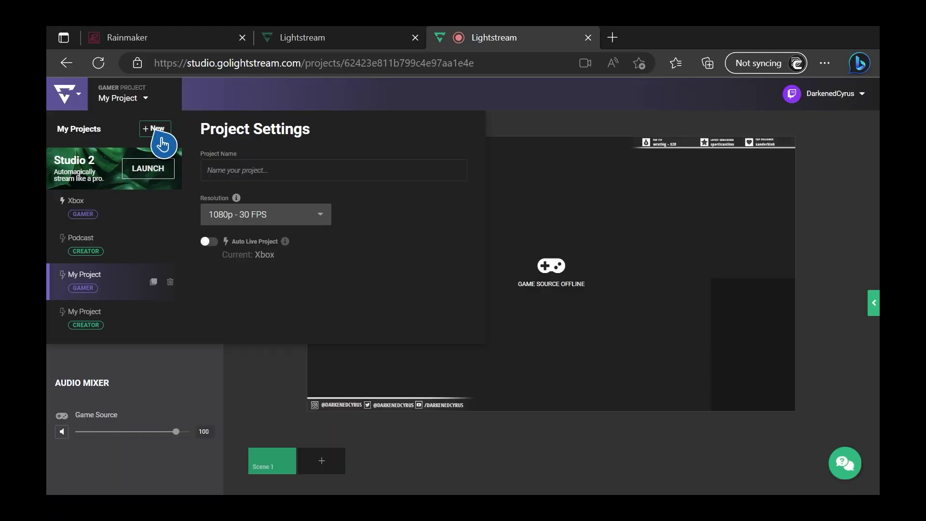
- Create a new Gamer project and select its Project Name field for naming
{"action": "left_click", "coordinate": [162, 139]}
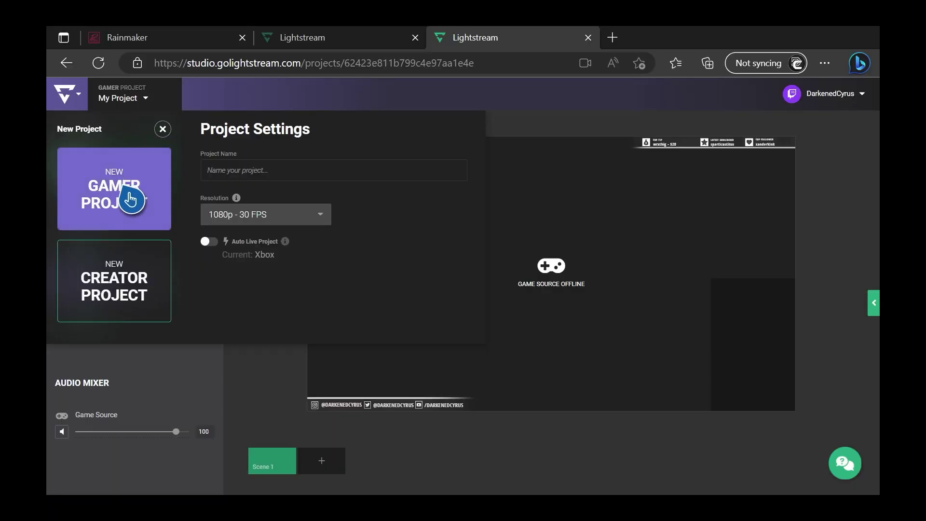
{"action": "left_click", "coordinate": [130, 199]}
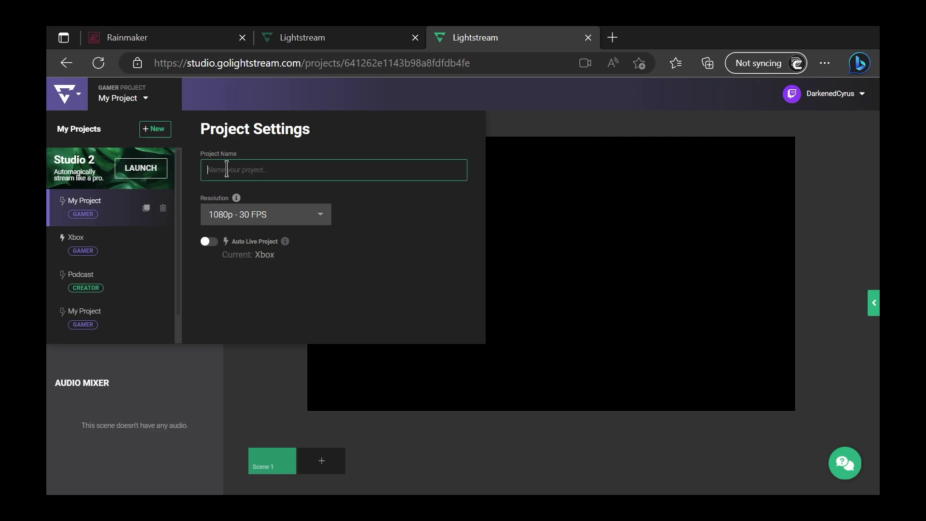
{"action": "left_click", "coordinate": [226, 170]}
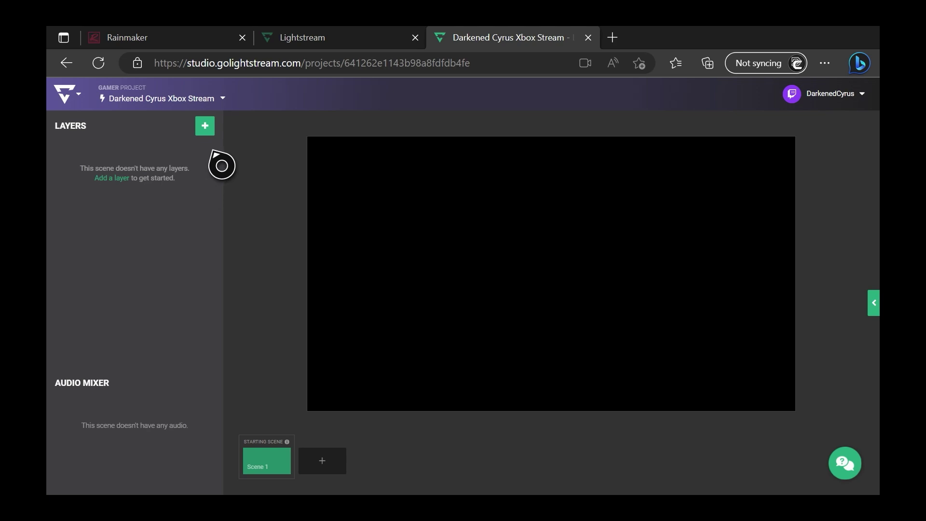
- Add a Game Source layer to the new project's Layers list
{"action": "left_click", "coordinate": [206, 126]}
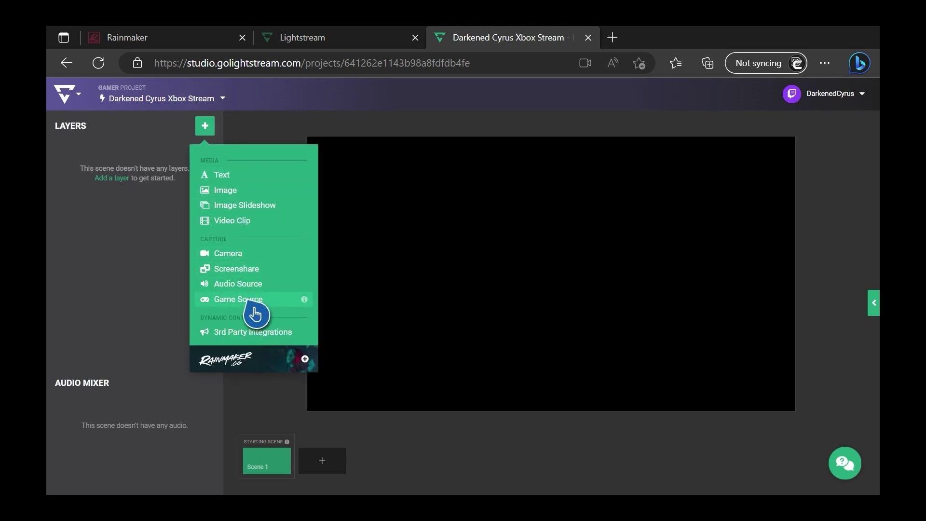
{"action": "left_click", "coordinate": [238, 299]}
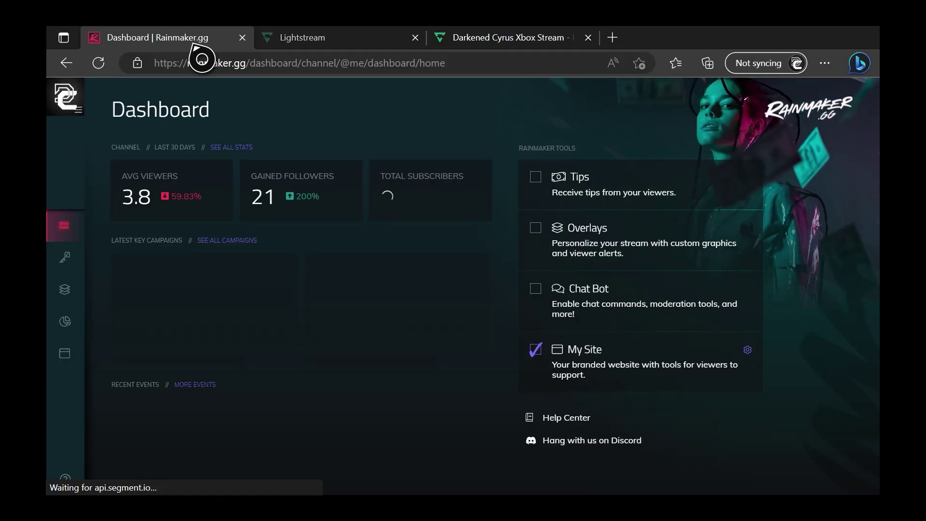
- Create a new 1920 x 1080 overlay named 'Xbox Stream' from the Overlays page
{"action": "left_click", "coordinate": [70, 292]}
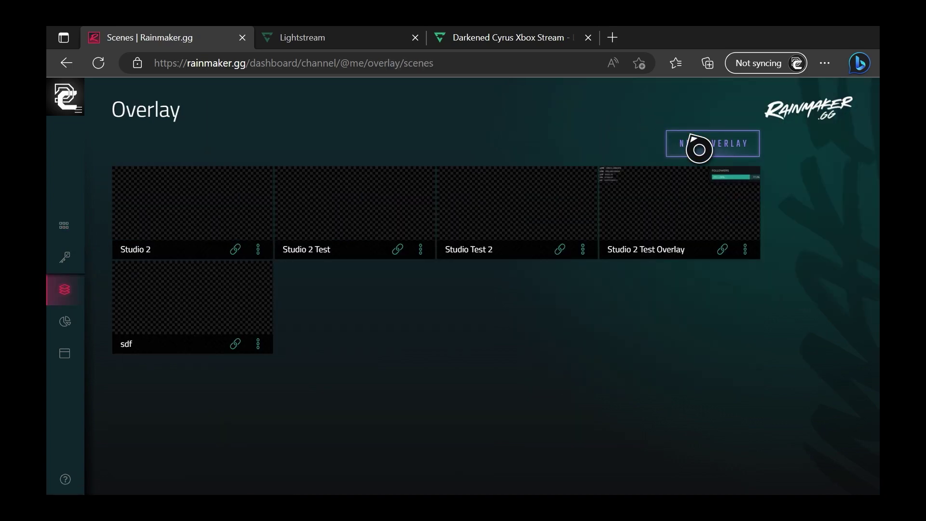
{"action": "left_click", "coordinate": [699, 150]}
{"action": "left_click", "coordinate": [430, 152]}
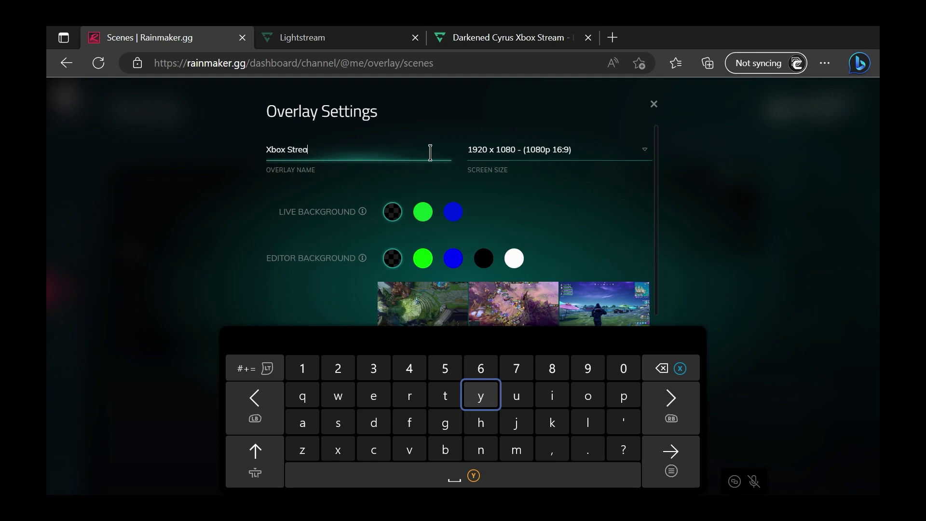
{"action": "left_click", "coordinate": [595, 166]}
{"action": "left_click", "coordinate": [599, 165]}
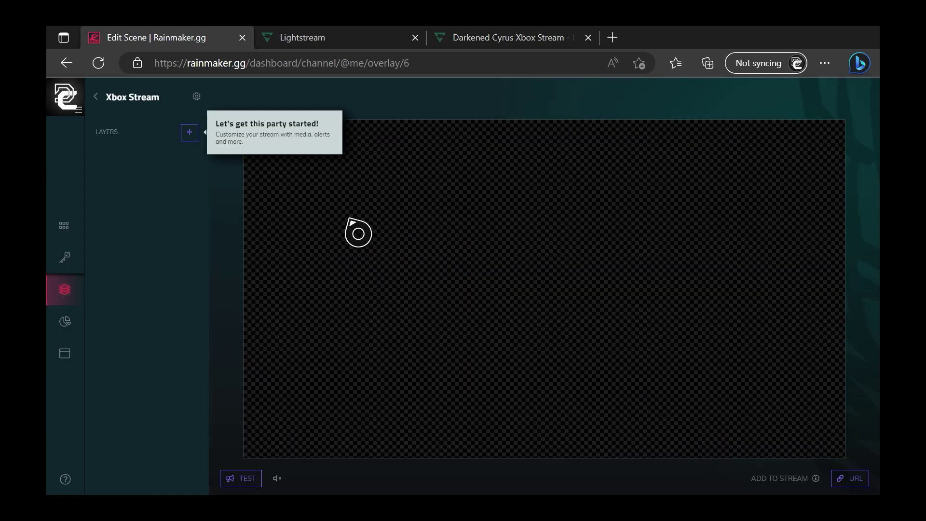
- Add a New Follower alert at top centre and a chat box in the bottom-right corner
{"action": "left_click", "coordinate": [199, 137]}
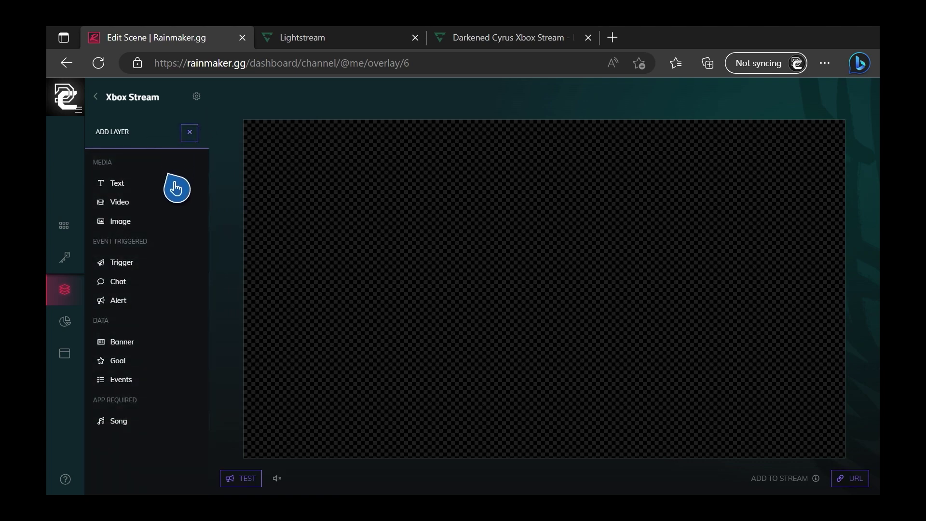
{"action": "left_click", "coordinate": [158, 304]}
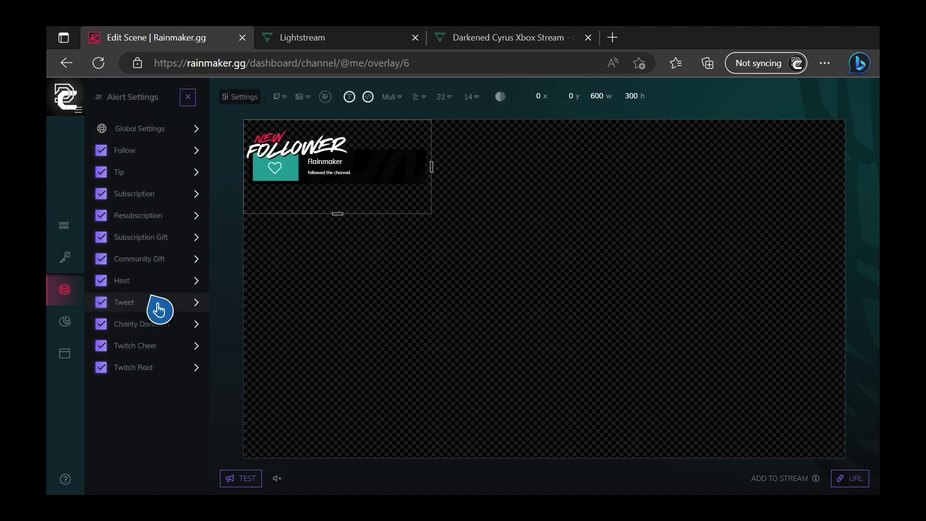
{"action": "left_click_drag", "start_coordinate": [360, 182], "coordinate": [549, 213]}
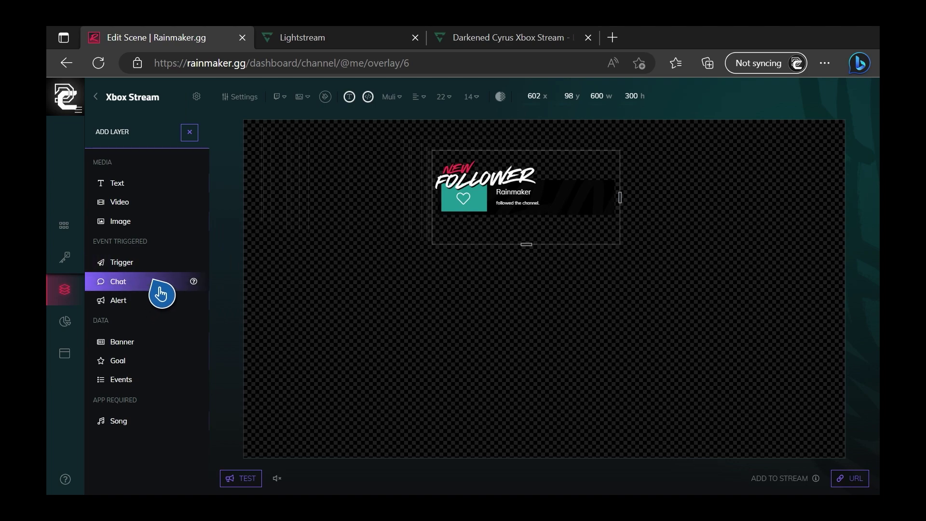
{"action": "left_click", "coordinate": [160, 290]}
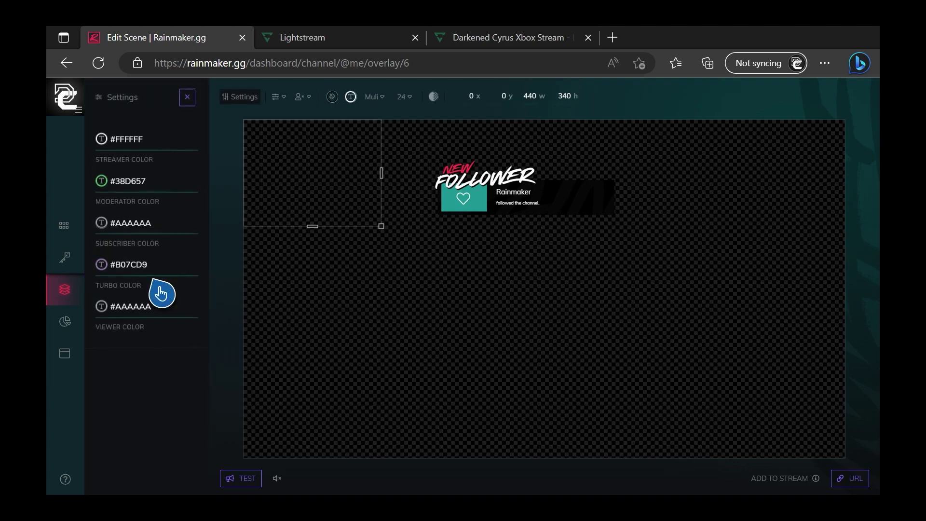
{"action": "left_click_drag", "start_coordinate": [297, 189], "coordinate": [780, 459]}
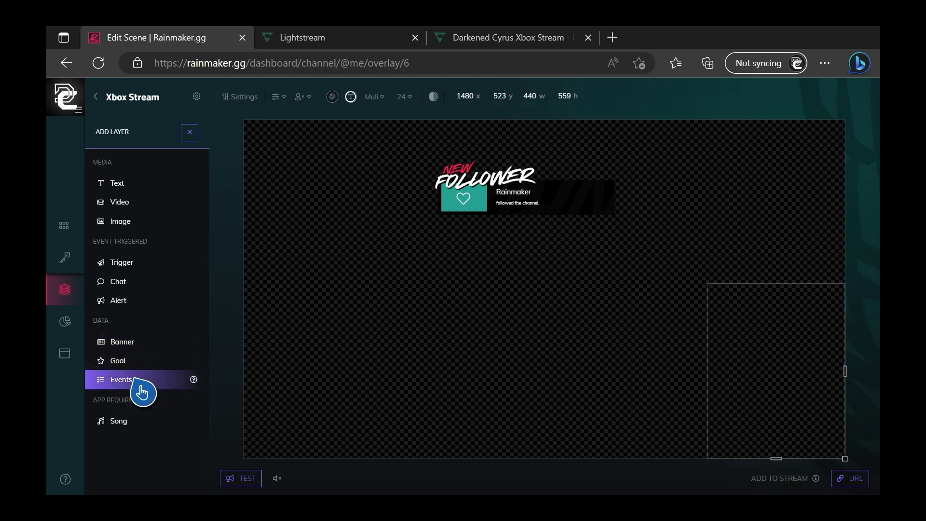
- Add a shrunken events list layer, then copy the overlay's URL
{"action": "left_click", "coordinate": [140, 394]}
{"action": "left_click_drag", "start_coordinate": [433, 196], "coordinate": [375, 167]}
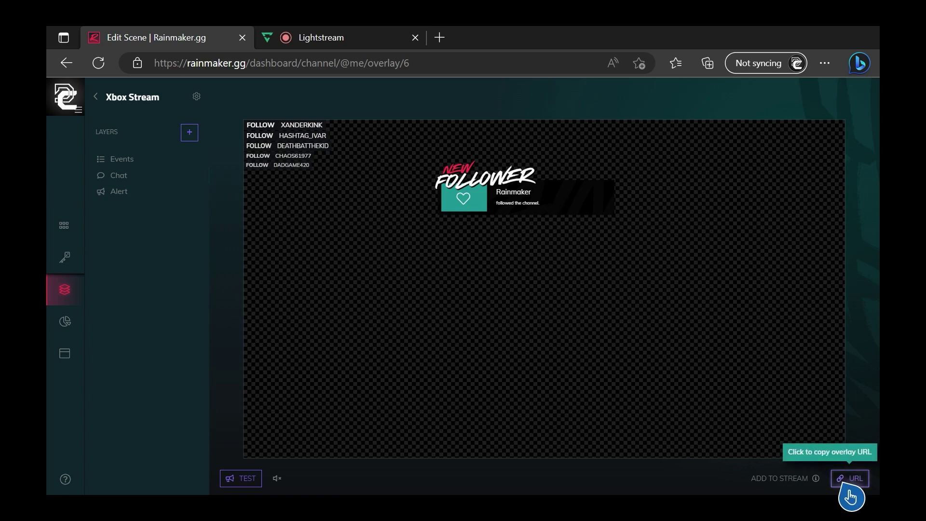
{"action": "left_click", "coordinate": [856, 492]}
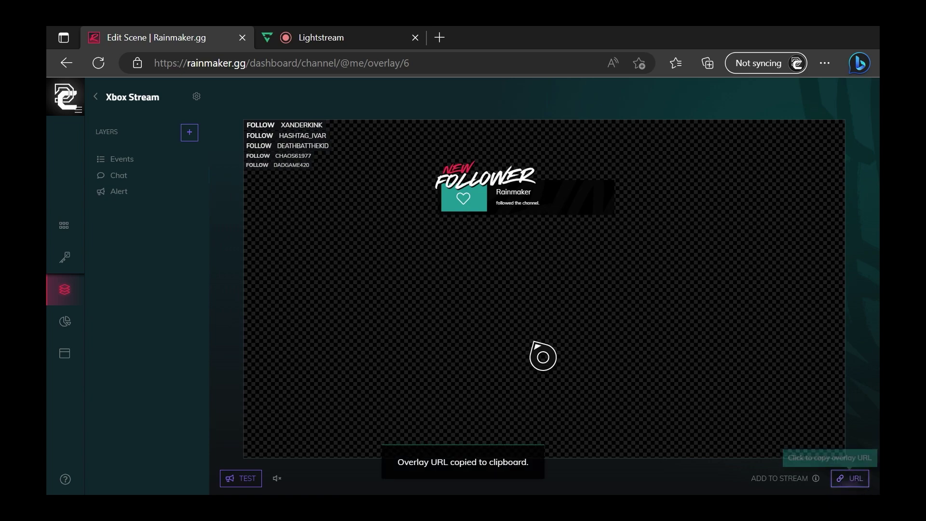
{"action": "left_click", "coordinate": [346, 43]}
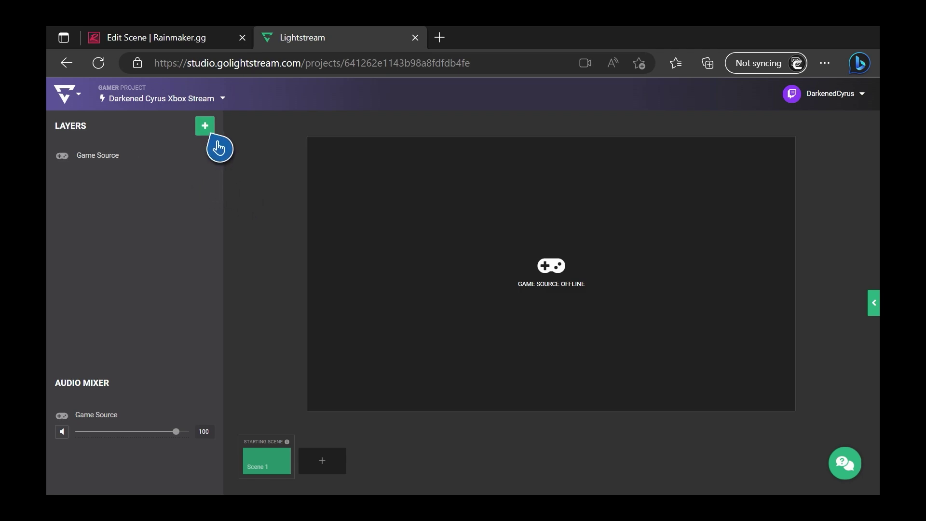
- Add a Rainmaker.gg layer holding the pasted overlay URL above Game Source
{"action": "left_click", "coordinate": [205, 126]}
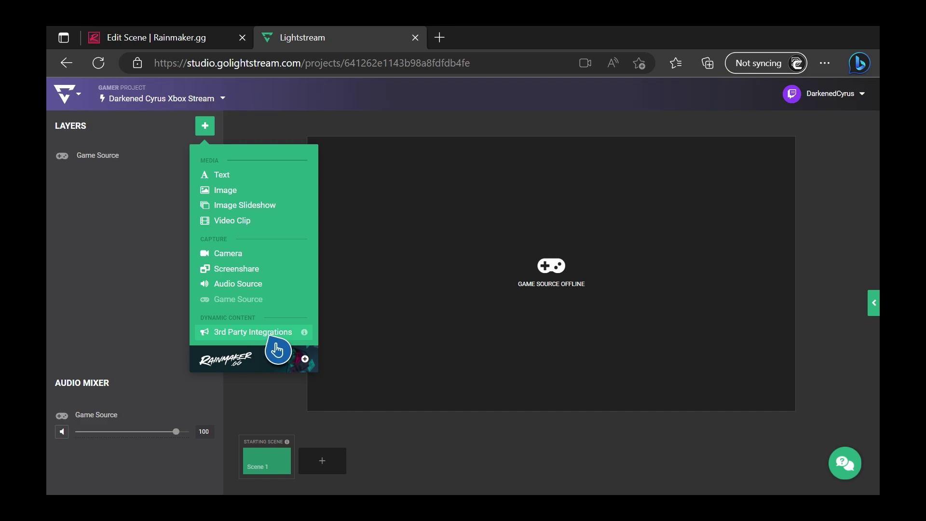
{"action": "left_click", "coordinate": [305, 360]}
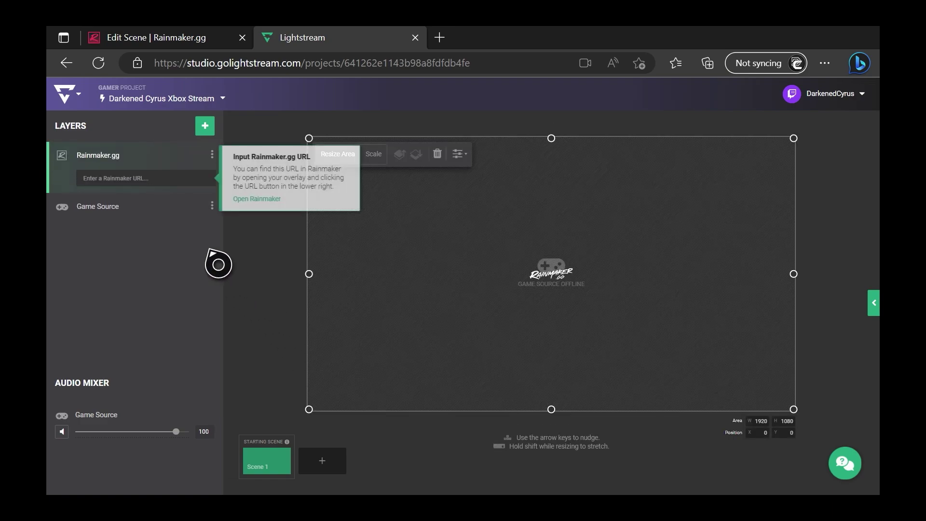
{"action": "key", "text": "Return"}
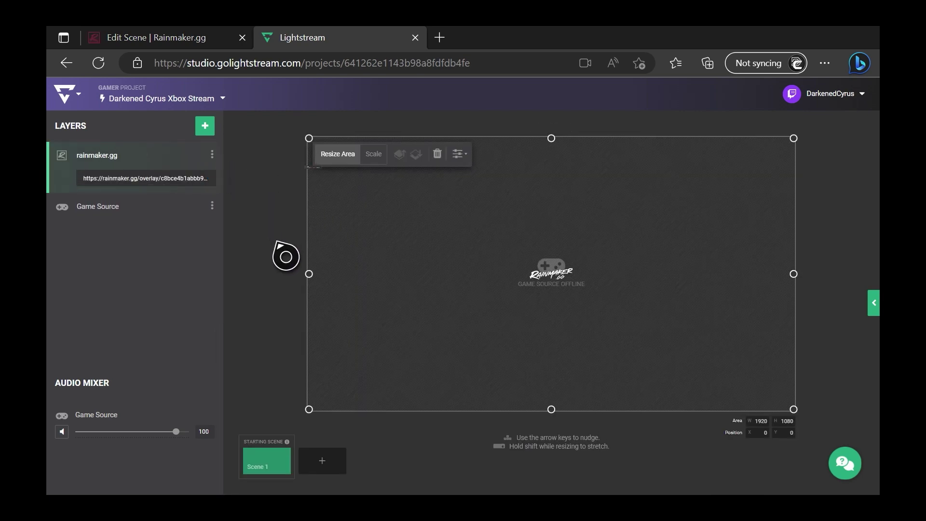
{"action": "left_click", "coordinate": [208, 134]}
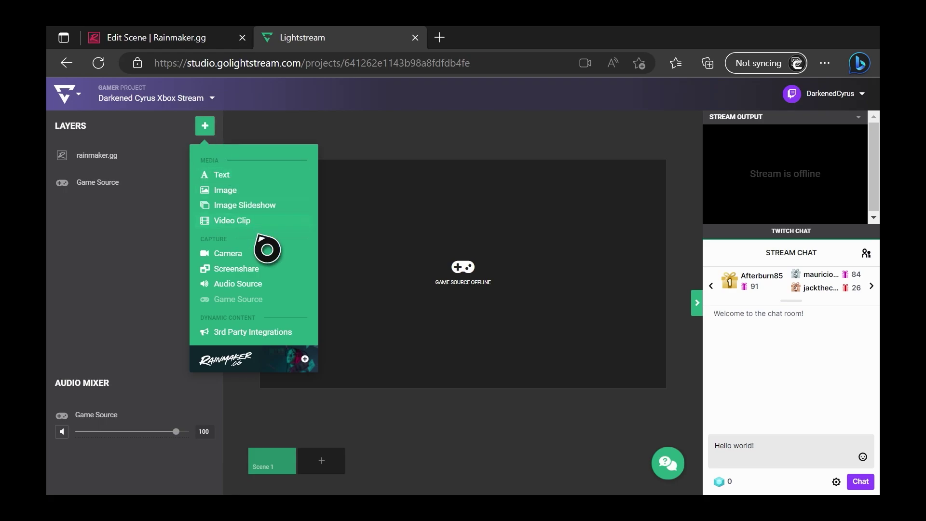
- Scroll through the 3rd Party Integrations list and reach the Xbox live streaming settings
{"action": "left_click", "coordinate": [290, 343]}
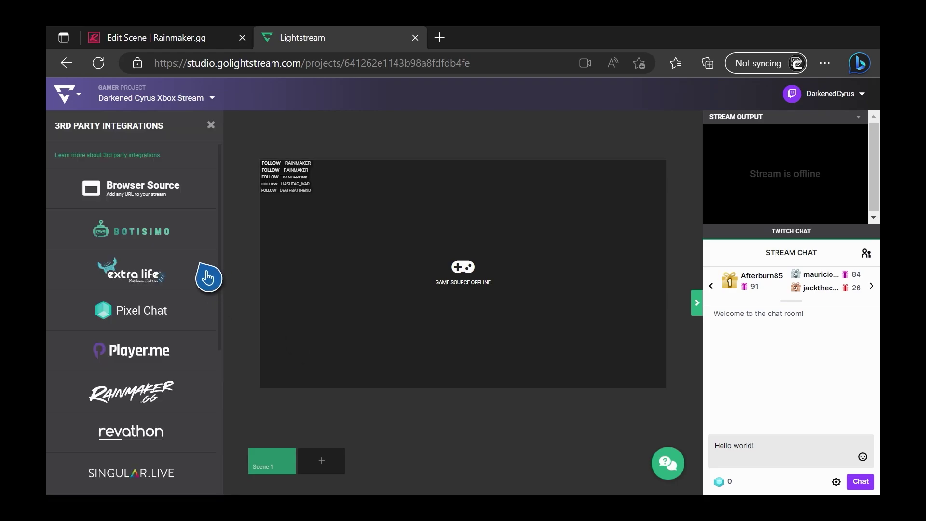
{"action": "scroll", "coordinate": [192, 311], "scroll_direction": "down", "scroll_amount": 5}
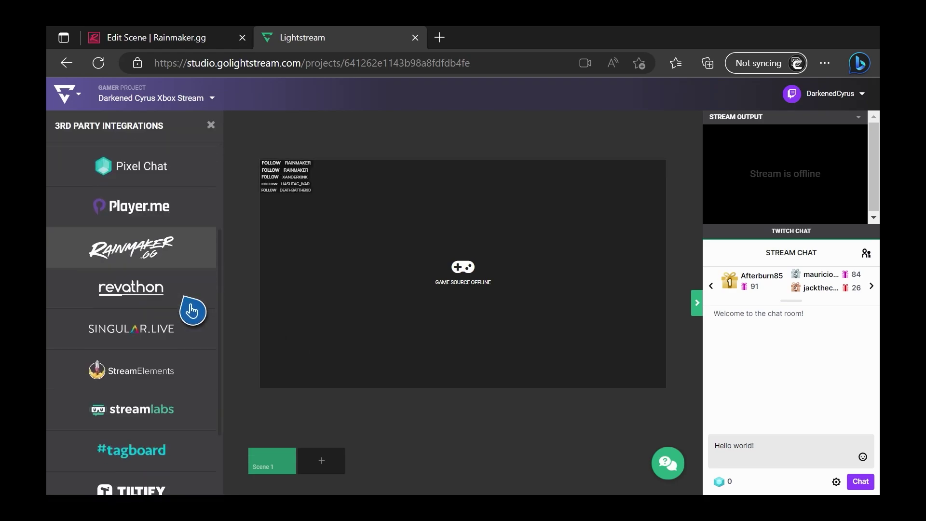
{"action": "scroll", "coordinate": [192, 311], "scroll_direction": "down", "scroll_amount": 1}
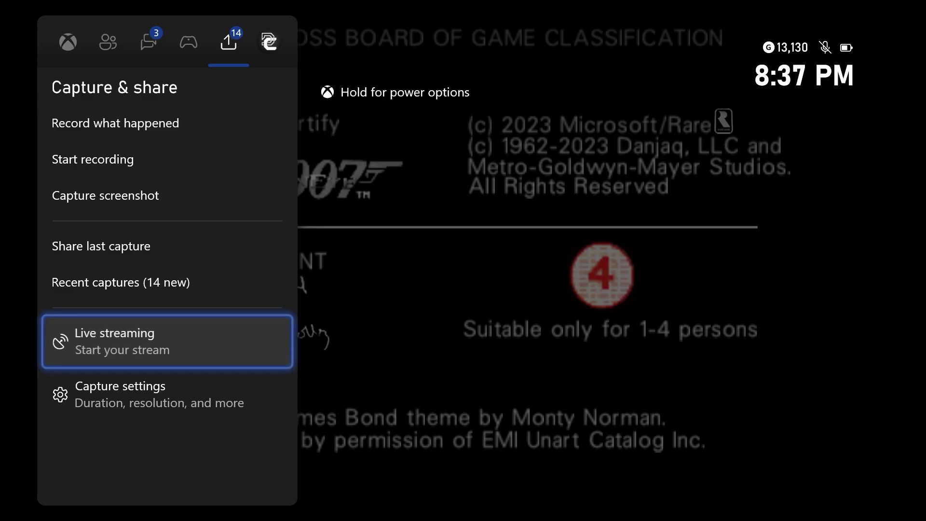
{"action": "key", "text": "Return"}
- Set the Xbox live streaming destination to Lightstream under More options
{"action": "key", "text": "Down"}
{"action": "key", "text": "Down"}
{"action": "key", "text": "Return"}
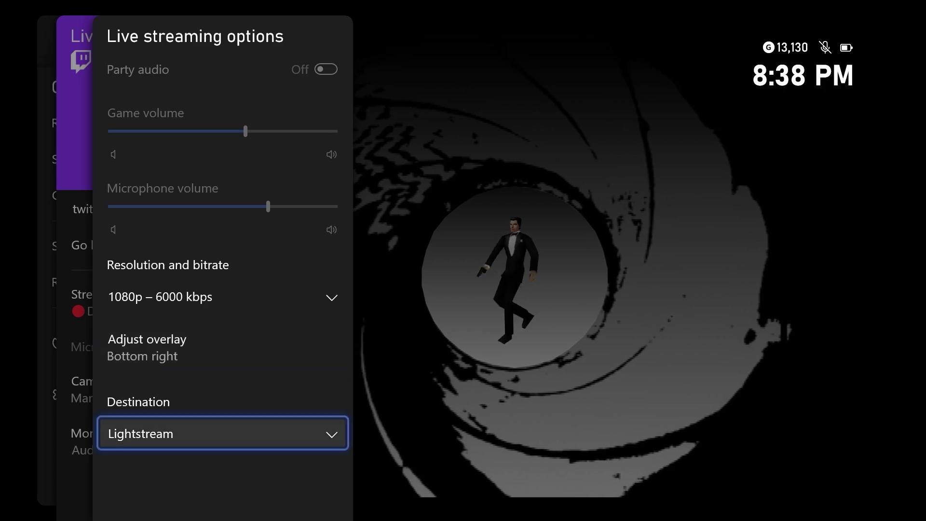
{"action": "key", "text": "Down"}
{"action": "key", "text": "Return"}
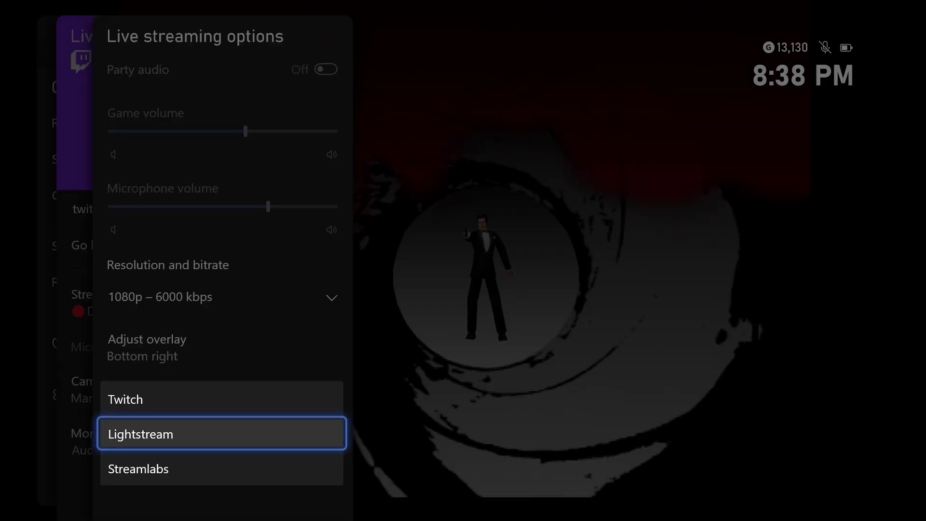
{"action": "key", "text": "Return"}
- Choose the stream's resolution and bitrate from the available options
{"action": "key", "text": "Up"}
{"action": "key", "text": "Return"}
{"action": "key", "text": "Down"}
{"action": "key", "text": "Up"}
{"action": "key", "text": "Down"}
{"action": "key", "text": "Down"}
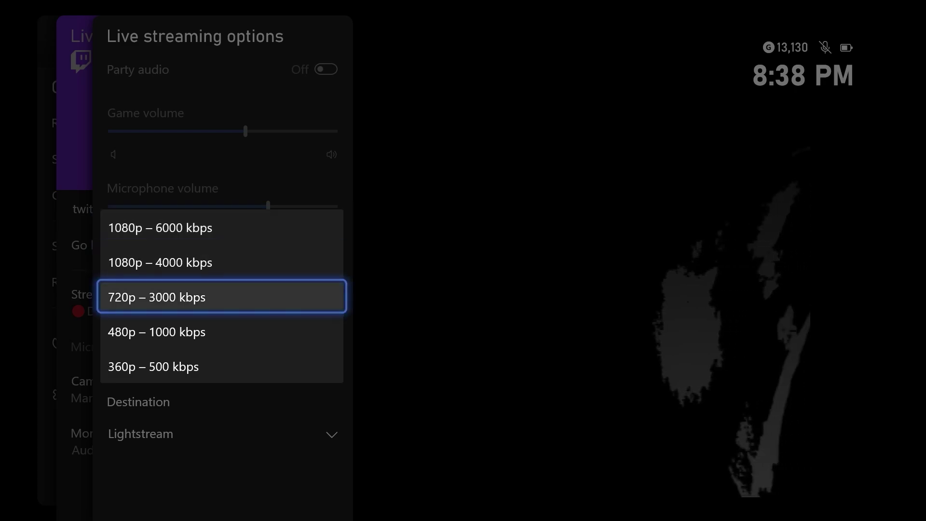
{"action": "key", "text": "Down"}
{"action": "key", "text": "Down"}
{"action": "key", "text": "Up"}
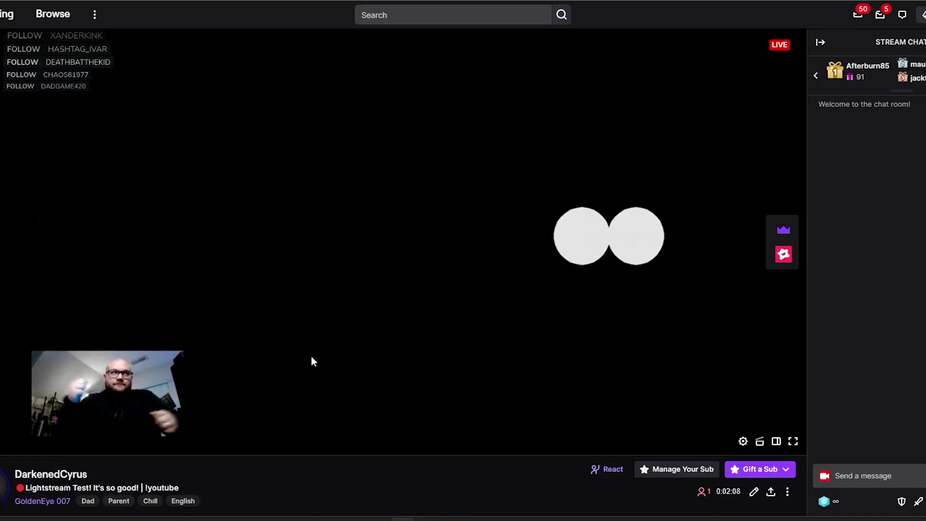